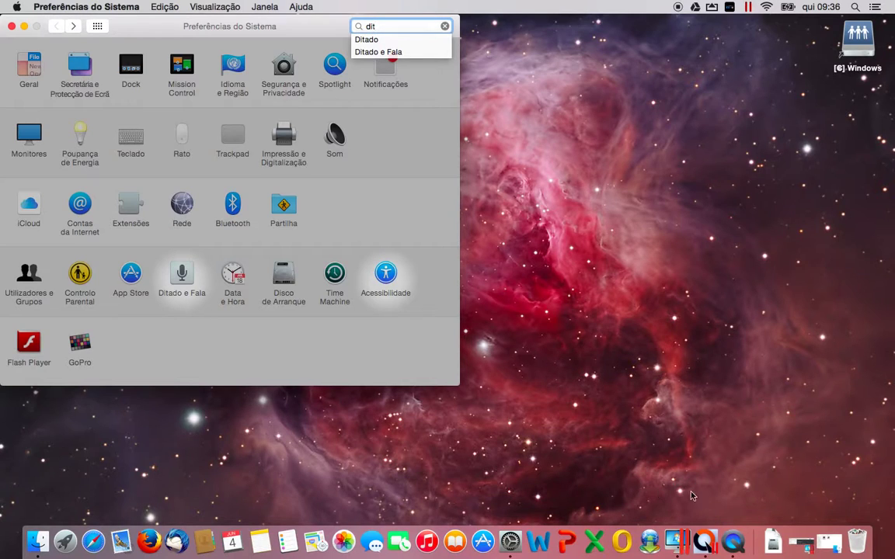
Step: Switch to memoQ and select the word "Estes" in the Portuguese translation of segment 3
click(610, 478)
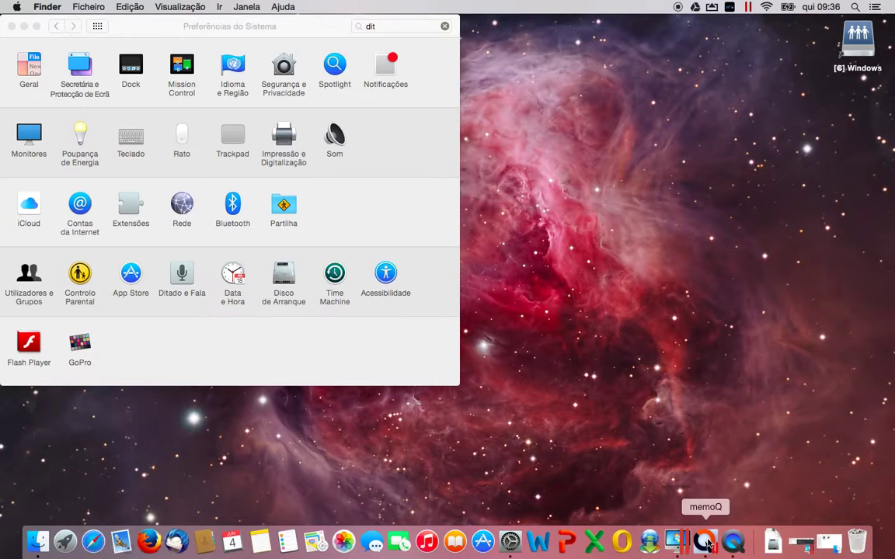
click(705, 542)
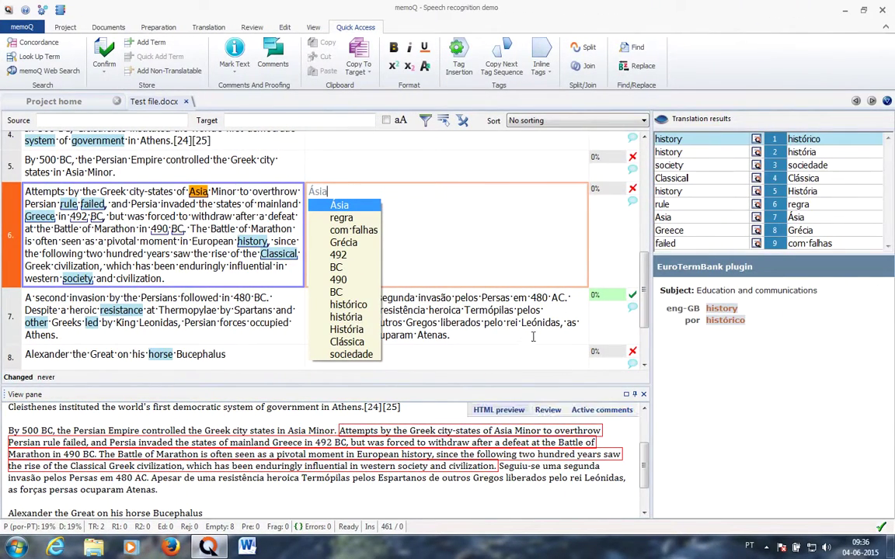
click(438, 172)
scroll(384, 239, down, 3)
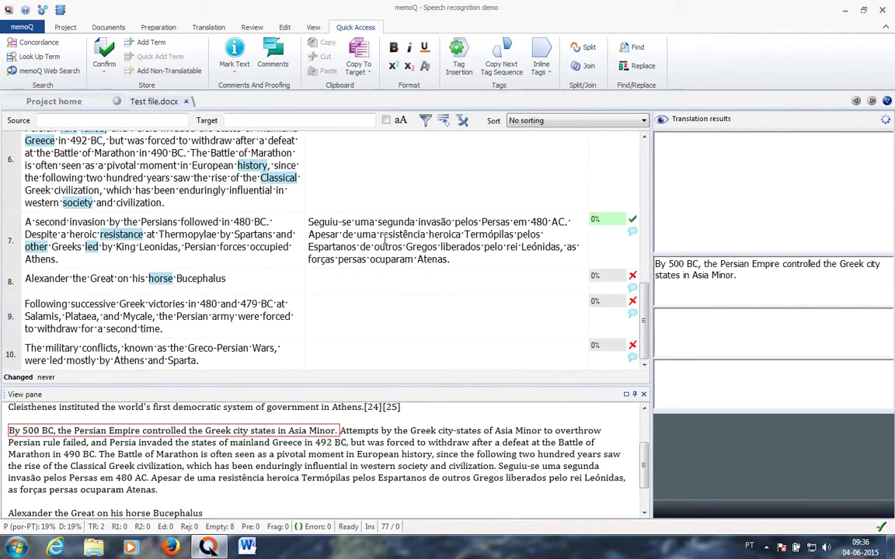
scroll(384, 239, up, 10)
scroll(383, 240, down, 10)
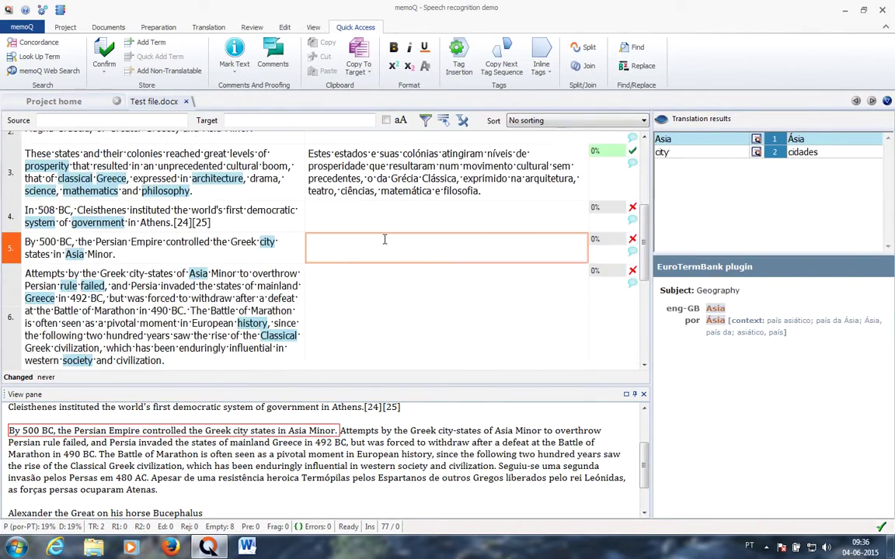
scroll(383, 239, up, 6)
scroll(383, 239, down, 4)
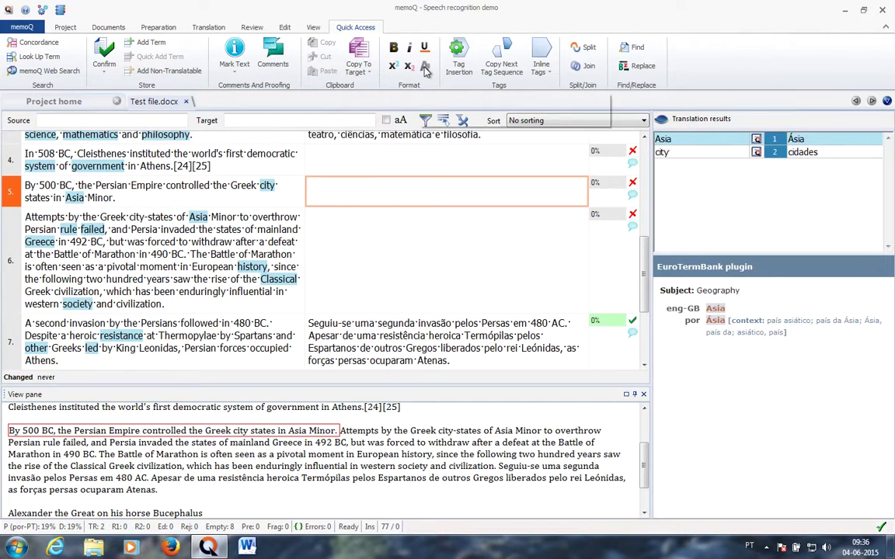
double_click(350, 136)
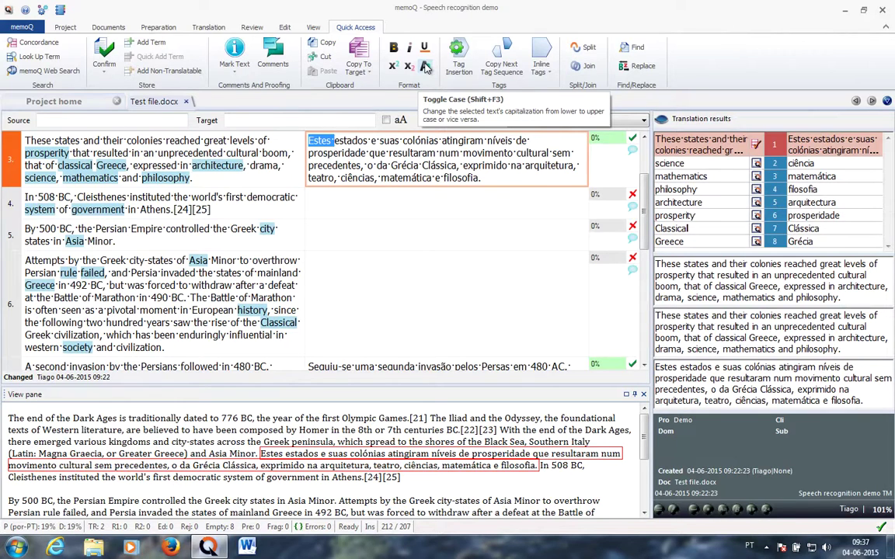
Step: Toggle the capitalization of "estados" in segment 3's translation, and toggle it back
key(ctrl+Left)
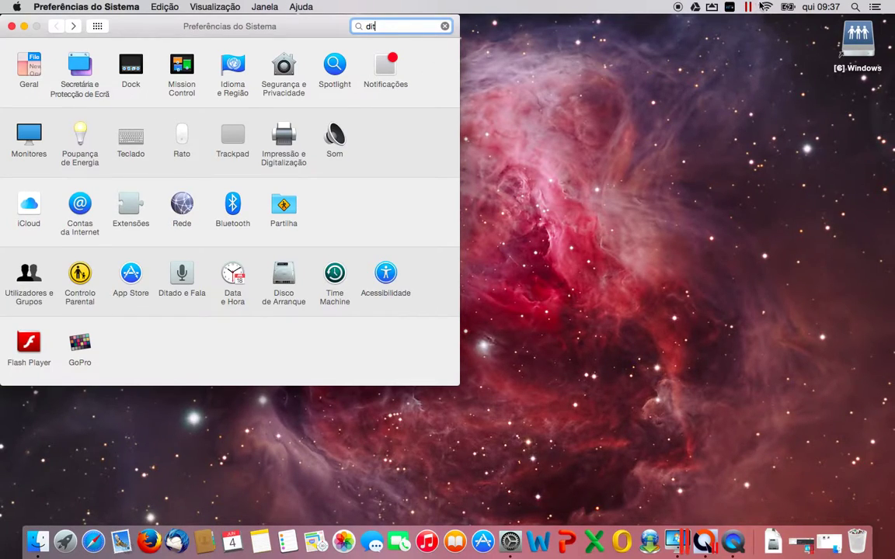
key(ctrl+Right)
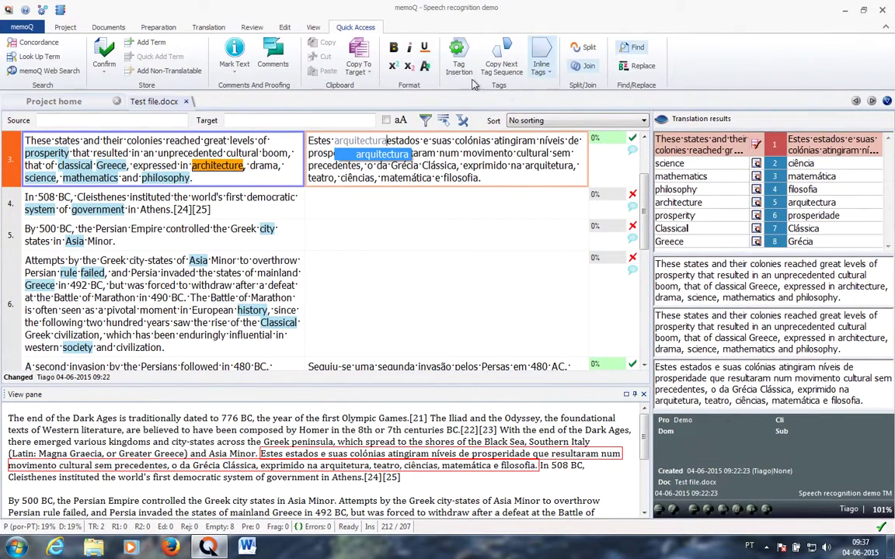
key(Escape)
key(shift+F3)
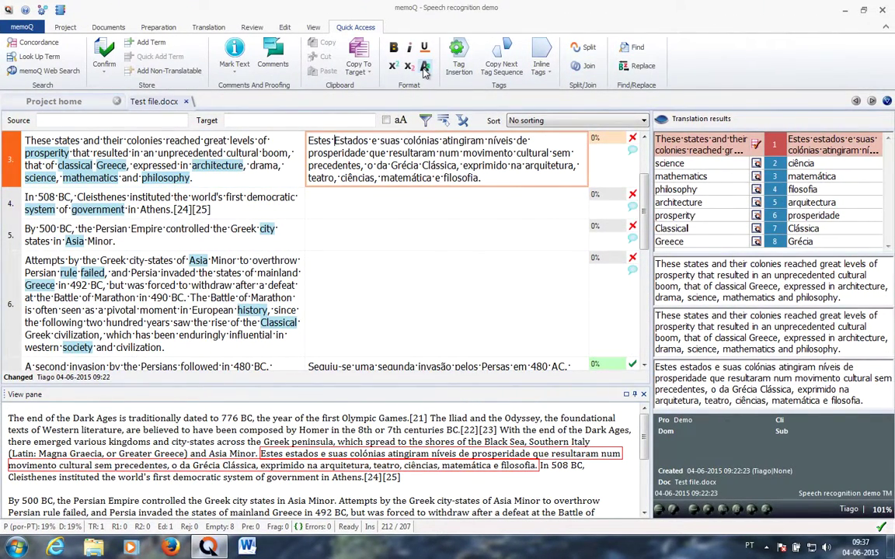
key(shift+F3)
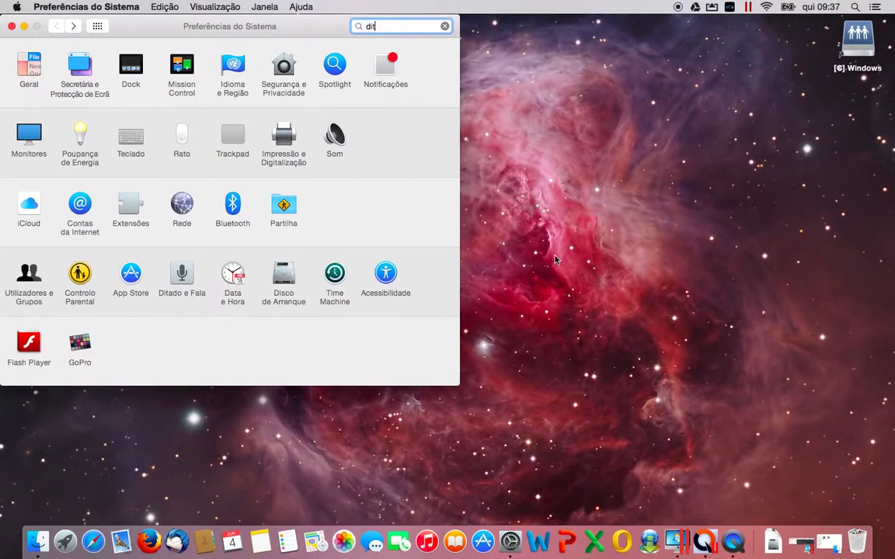
Step: Open the keyboard shortcut settings from the Windows virtual machine's mouse and keyboard configuration in Parallels Desktop
click(747, 8)
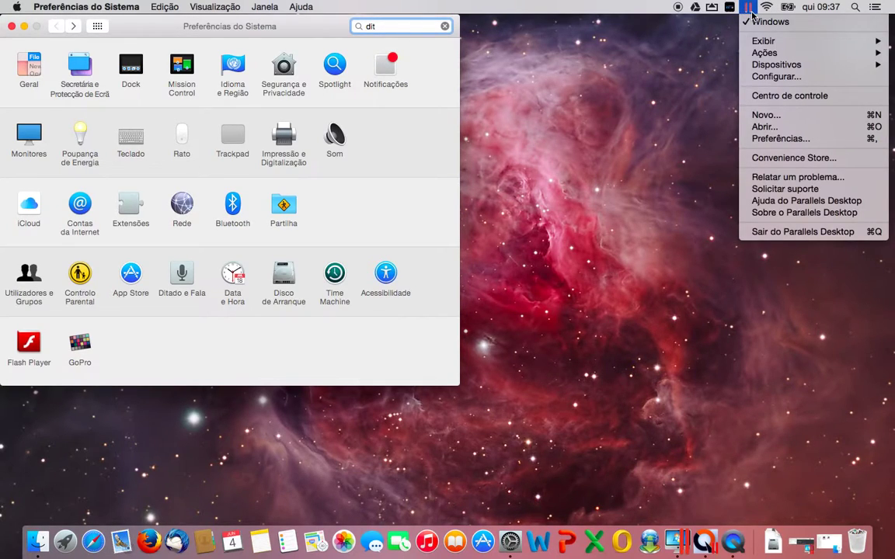
click(767, 78)
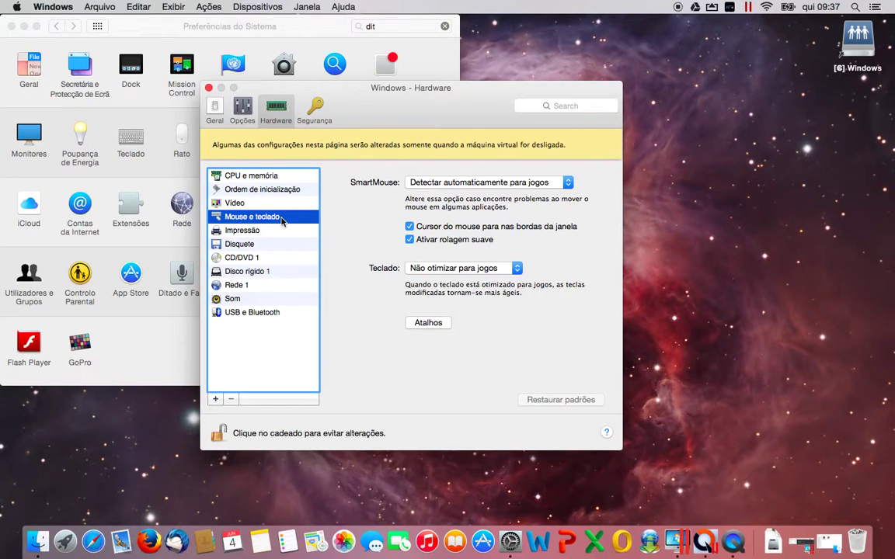
click(427, 323)
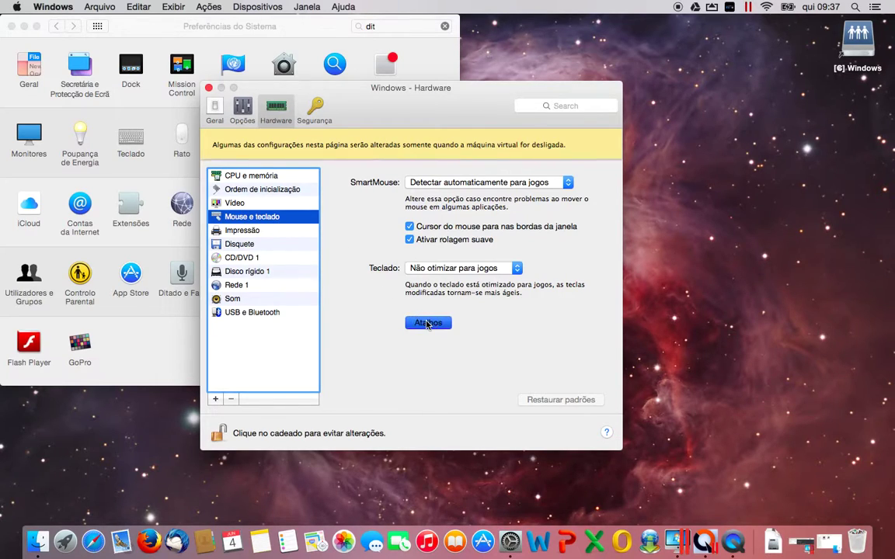
Step: Examine the Parallels shortcut categories for applications, system, mouse and keyboard menu, including the full keyboard menu list
scroll(455, 228, down, 3)
scroll(454, 228, down, 5)
scroll(454, 227, up, 2)
scroll(454, 228, up, 3)
click(316, 224)
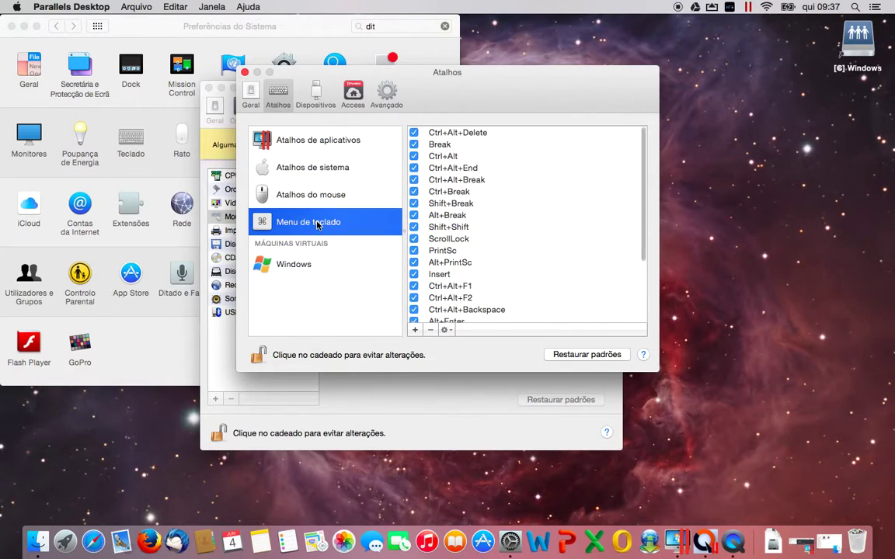
click(313, 169)
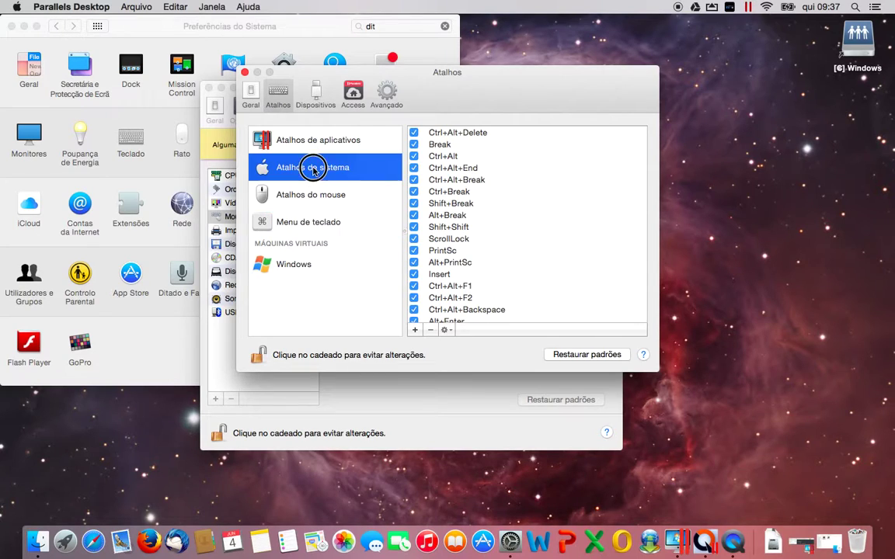
click(290, 140)
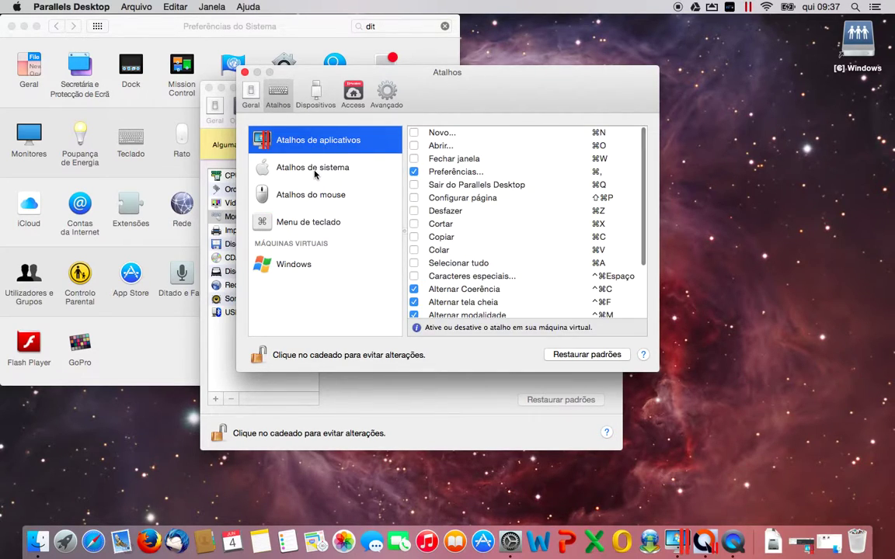
click(315, 173)
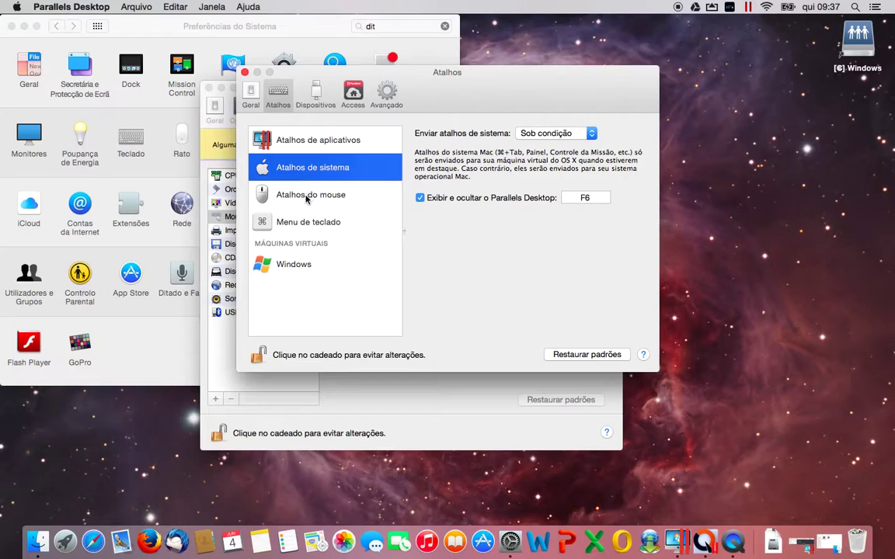
click(308, 197)
click(296, 221)
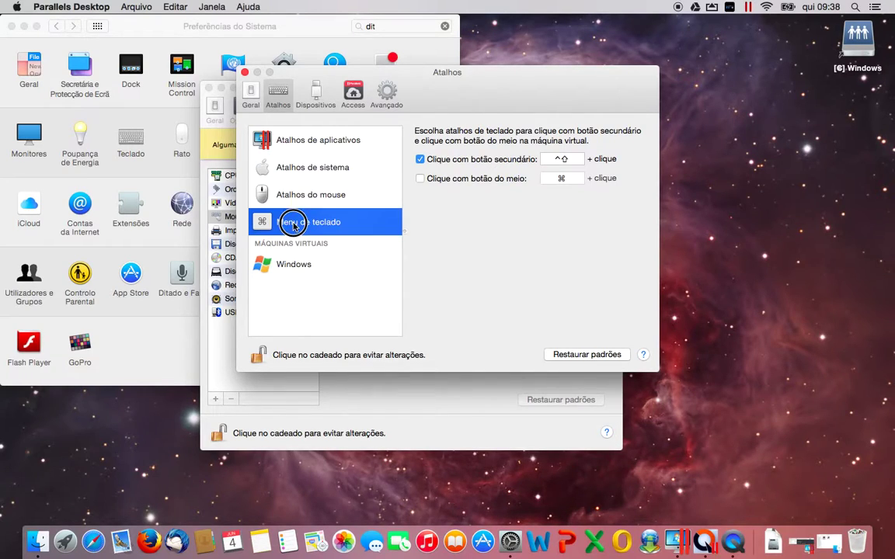
scroll(466, 238, down, 5)
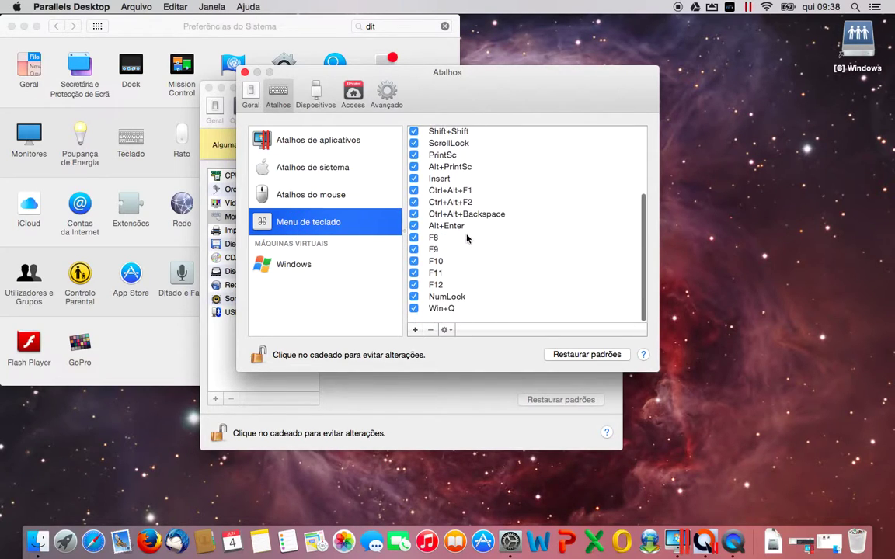
scroll(465, 237, up, 5)
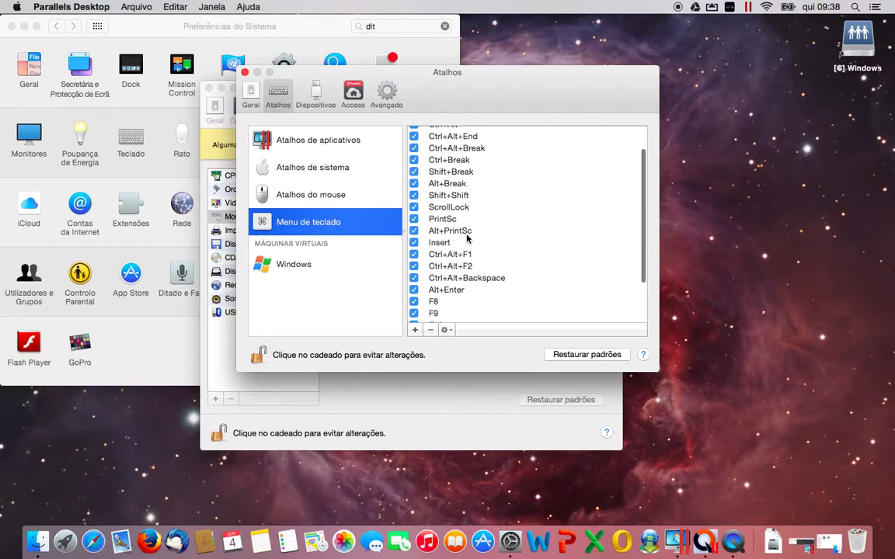
scroll(466, 237, down, 5)
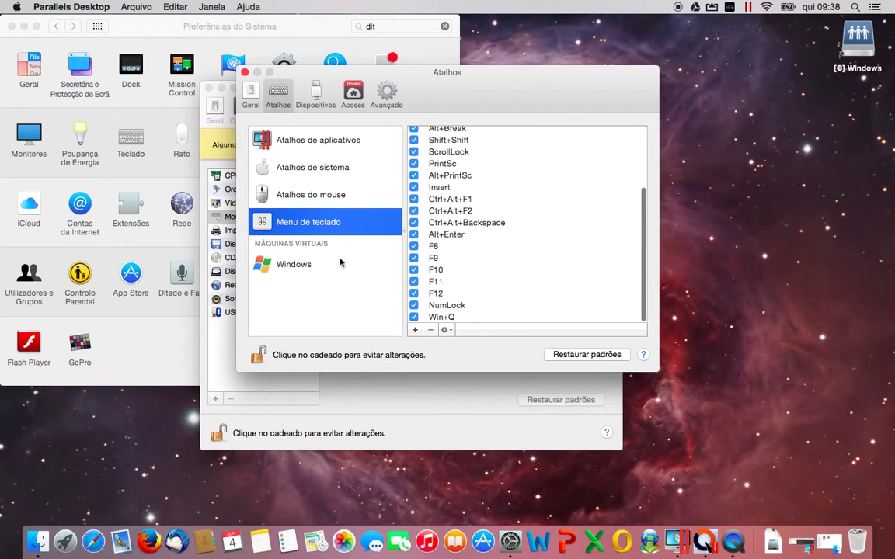
Step: Show the Windows virtual machine's key mappings and select the F9 mapping near the end of the list
click(308, 268)
scroll(463, 256, down, 5)
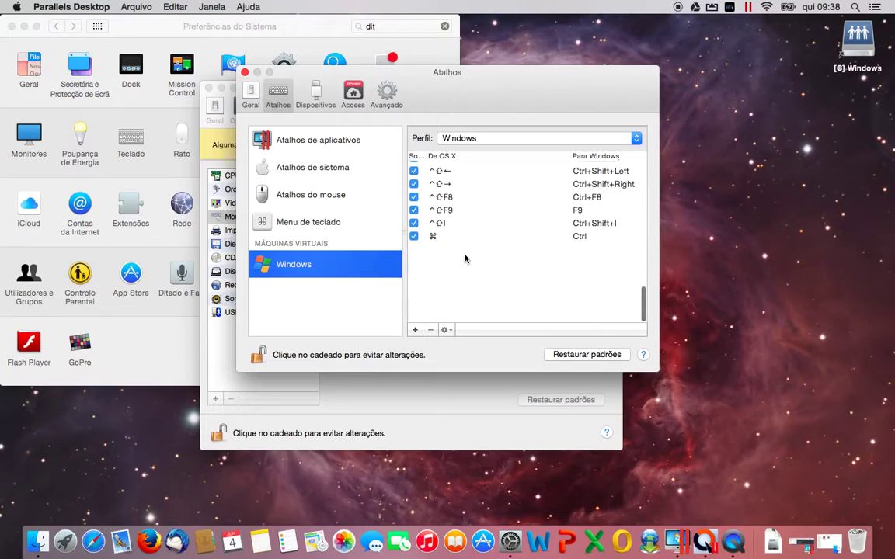
scroll(464, 259, up, 4)
scroll(465, 258, up, 2)
scroll(464, 259, down, 5)
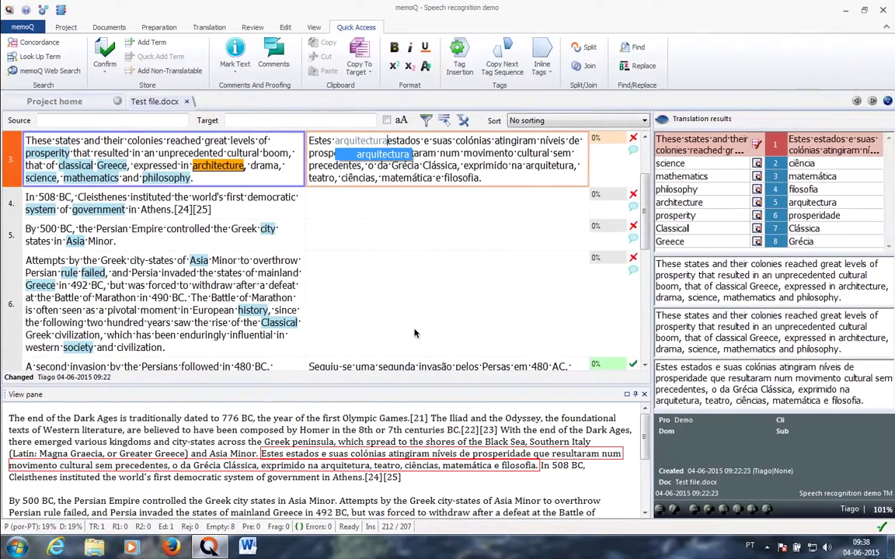
double_click(350, 141)
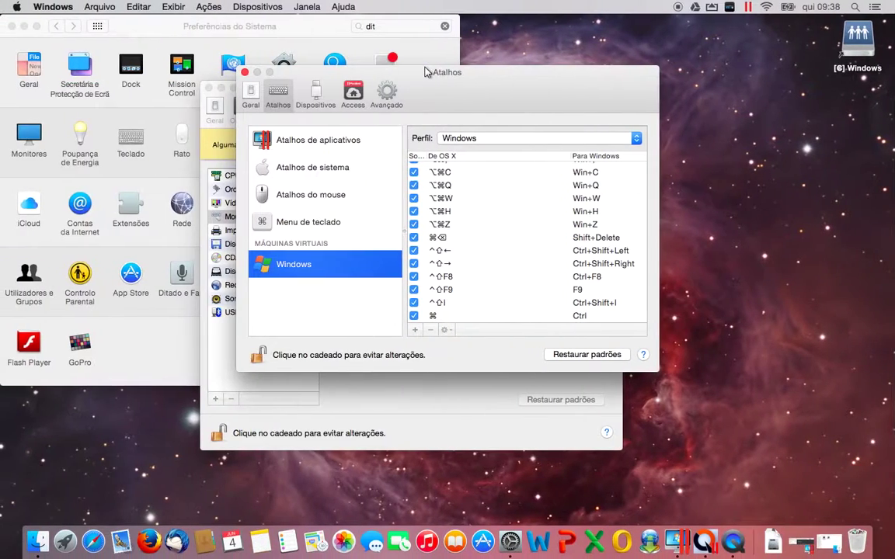
click(485, 290)
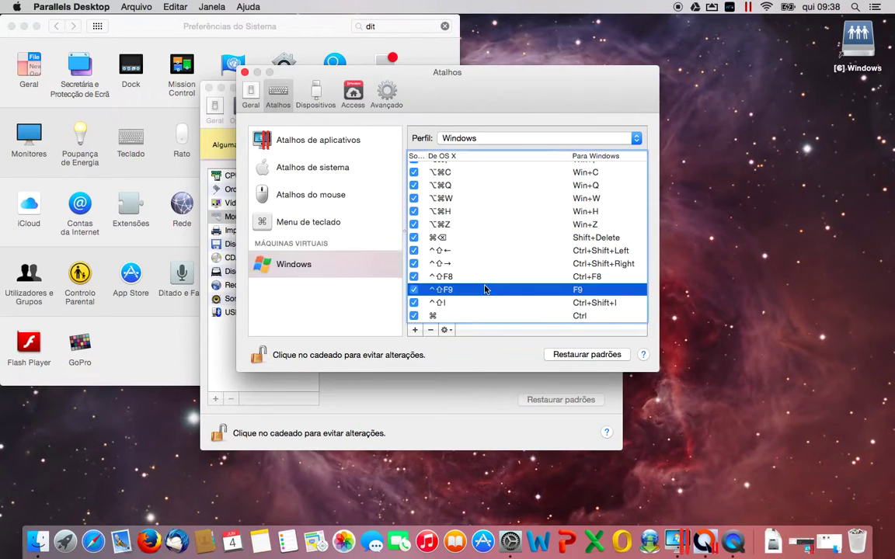
Step: Add a key mapping in the Windows profile from Shift+F3 on OS X to Shift+F3 in Windows
click(415, 330)
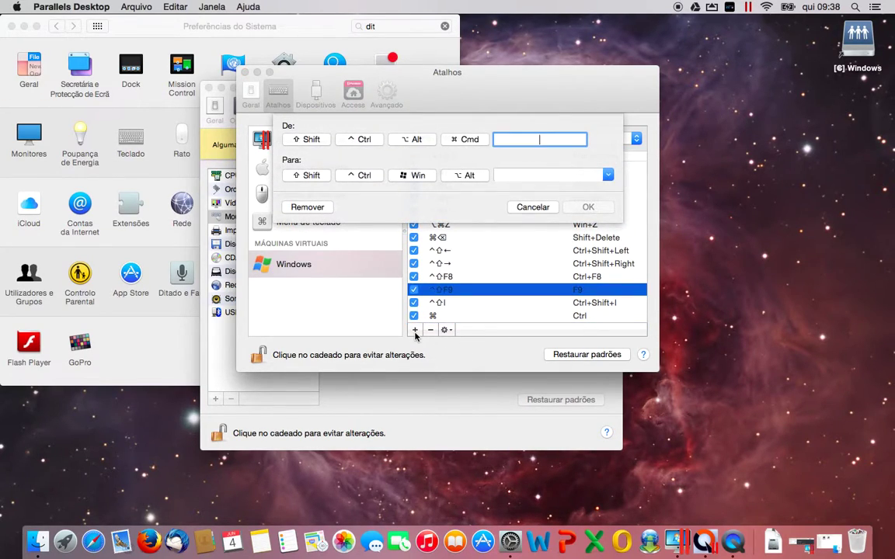
key(shift)
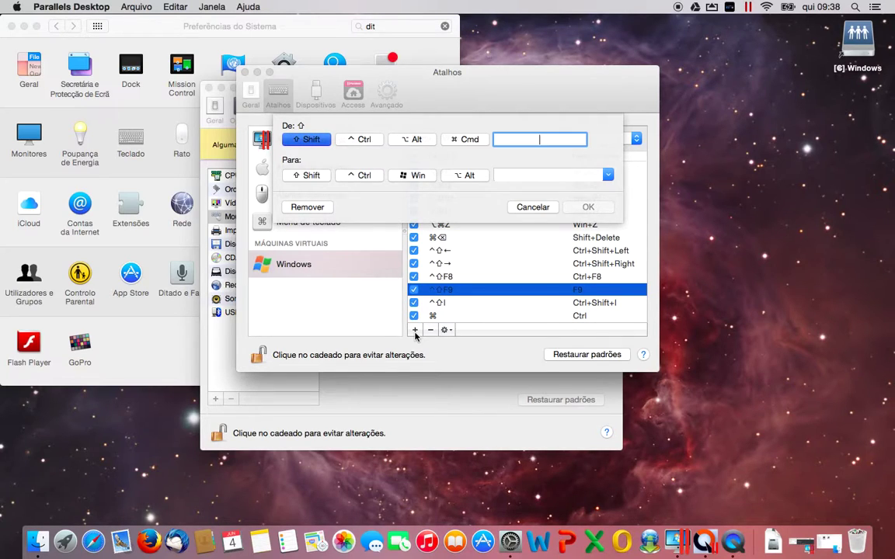
key(F3)
click(309, 176)
key(BackSpace)
key(F3)
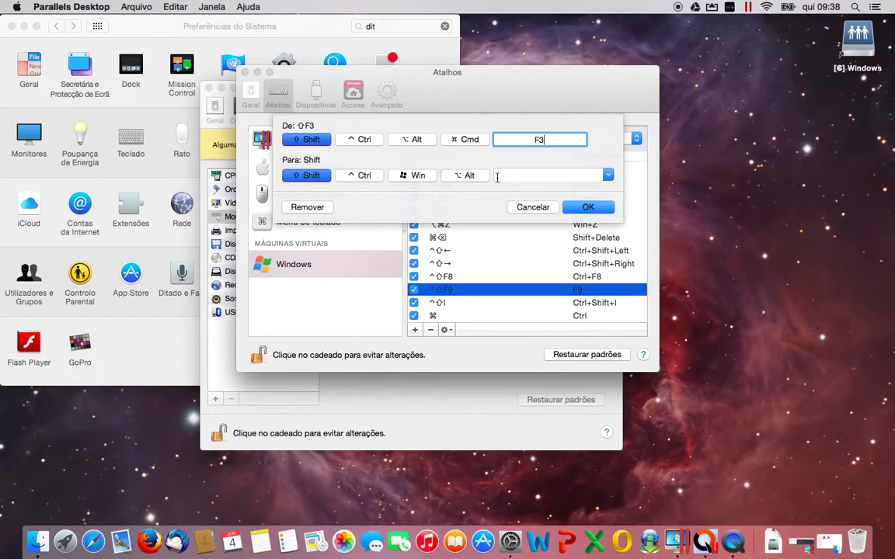
click(497, 176)
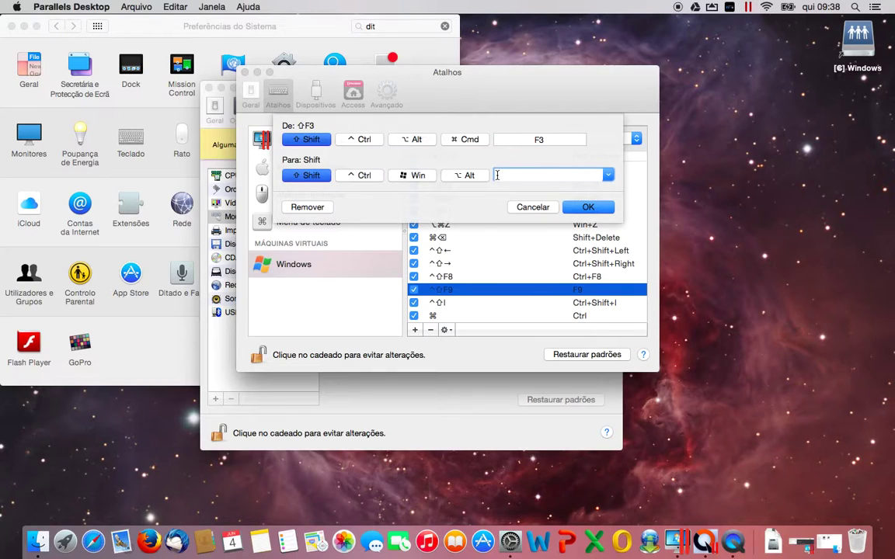
key(F3)
click(593, 210)
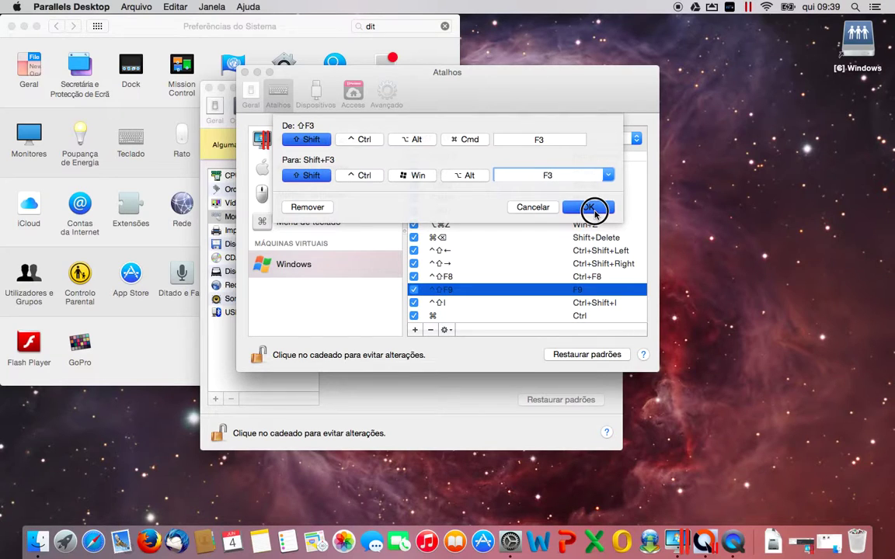
scroll(583, 275, down, 3)
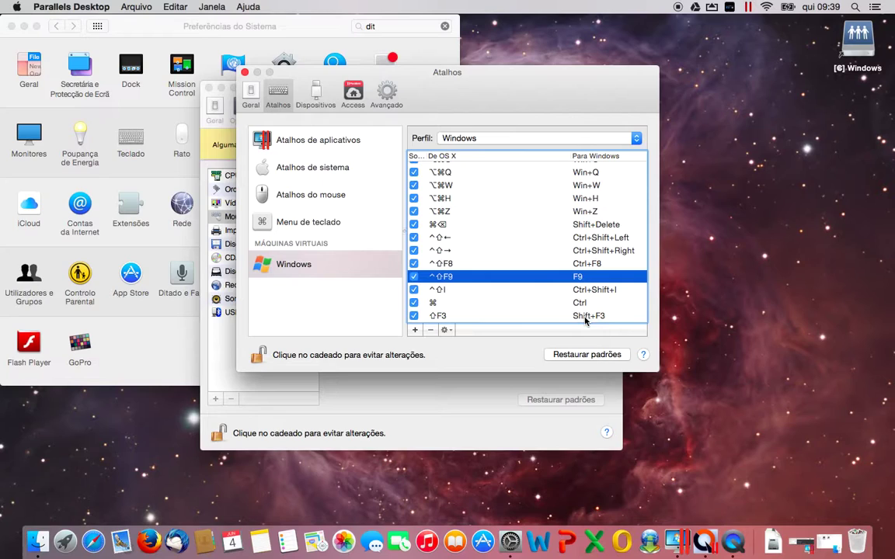
Step: Close the Parallels shortcut and hardware windows, and open the Ditado section of Acessibilidade in System Preferences
click(245, 72)
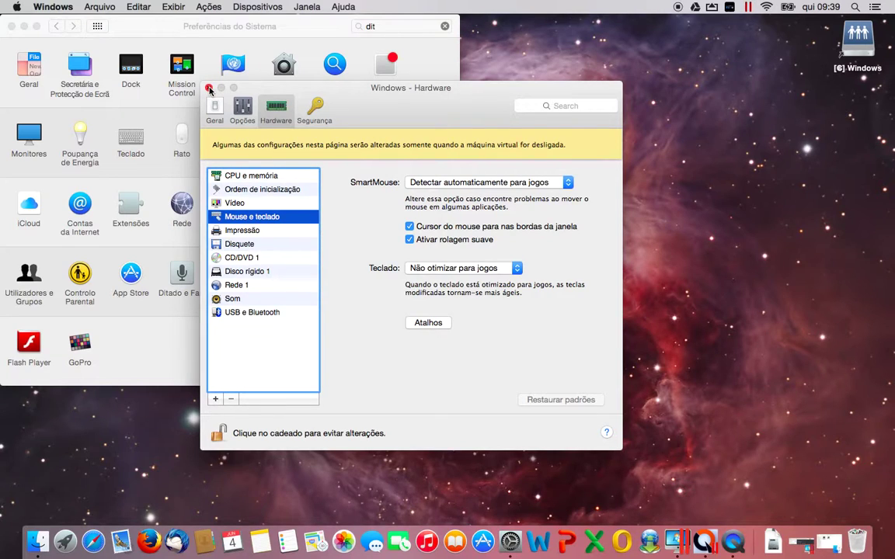
click(208, 88)
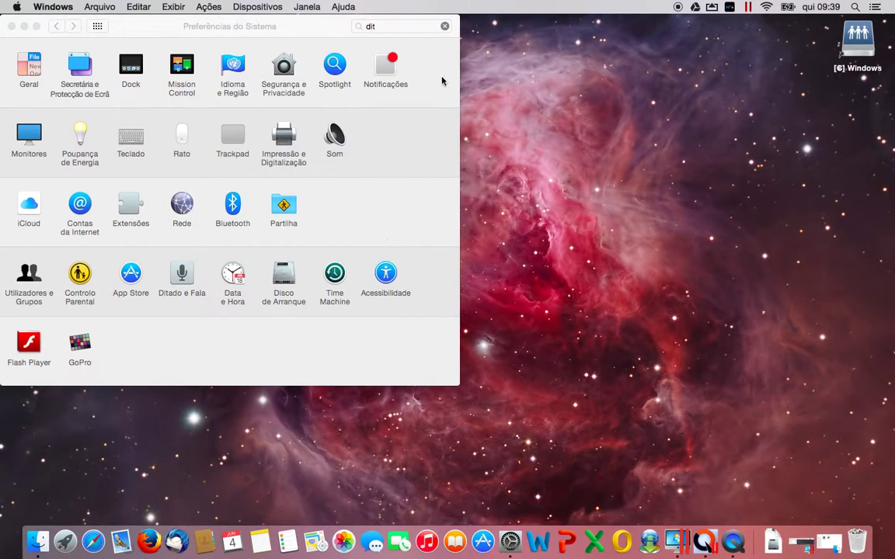
click(401, 72)
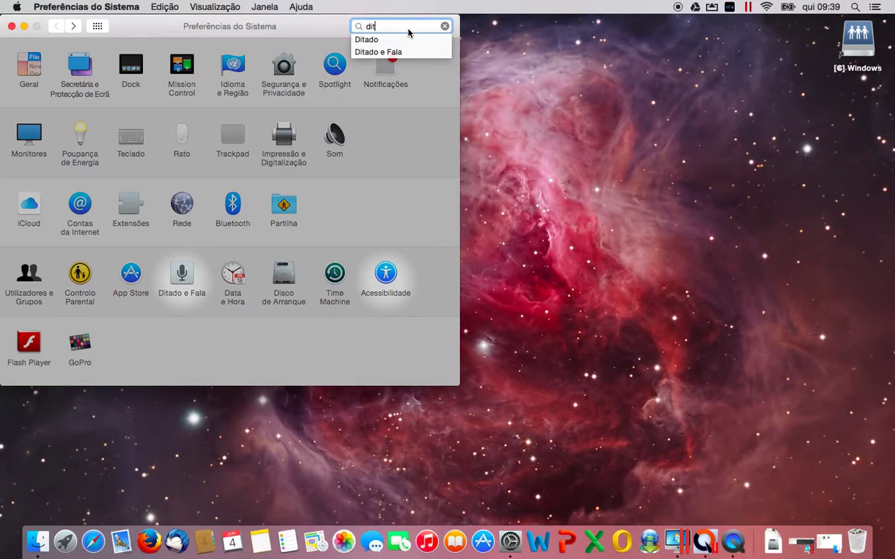
click(388, 281)
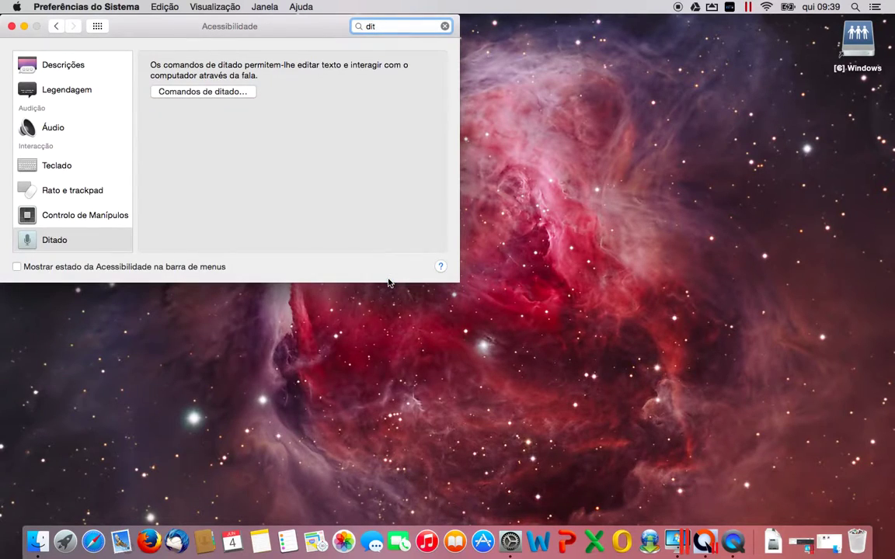
Step: Open the dictation commands and delete every undefined command from the Utilizador list
click(62, 243)
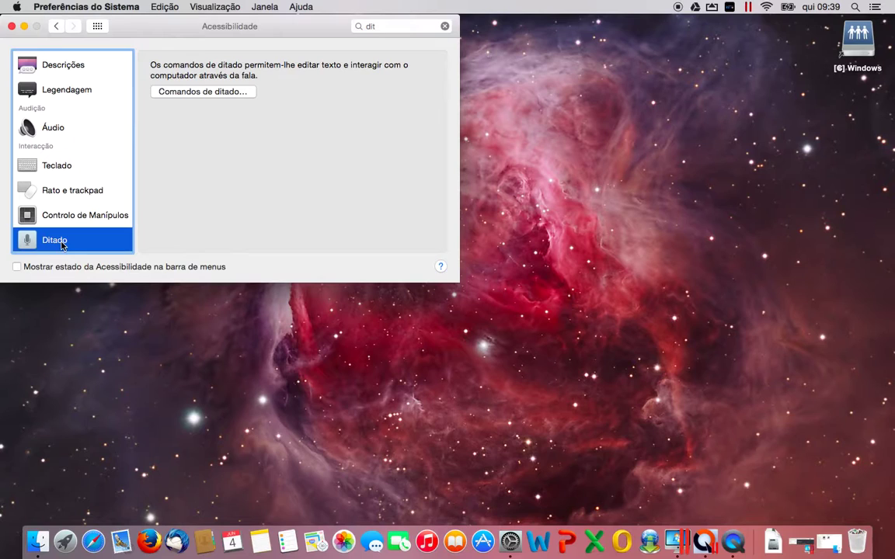
click(174, 93)
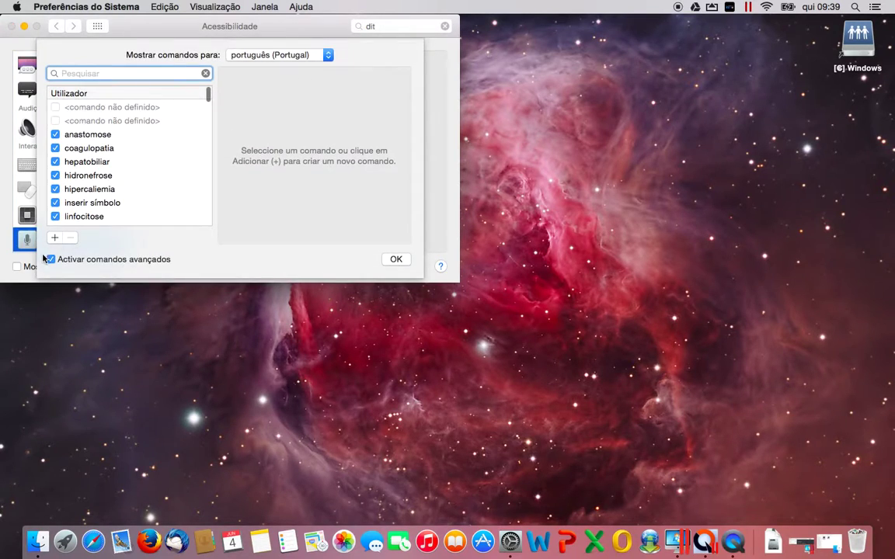
click(55, 238)
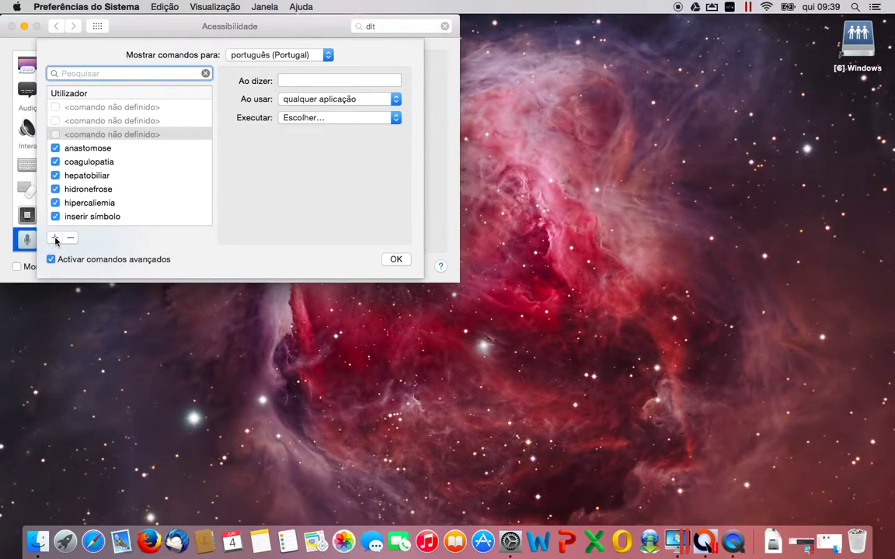
click(114, 107)
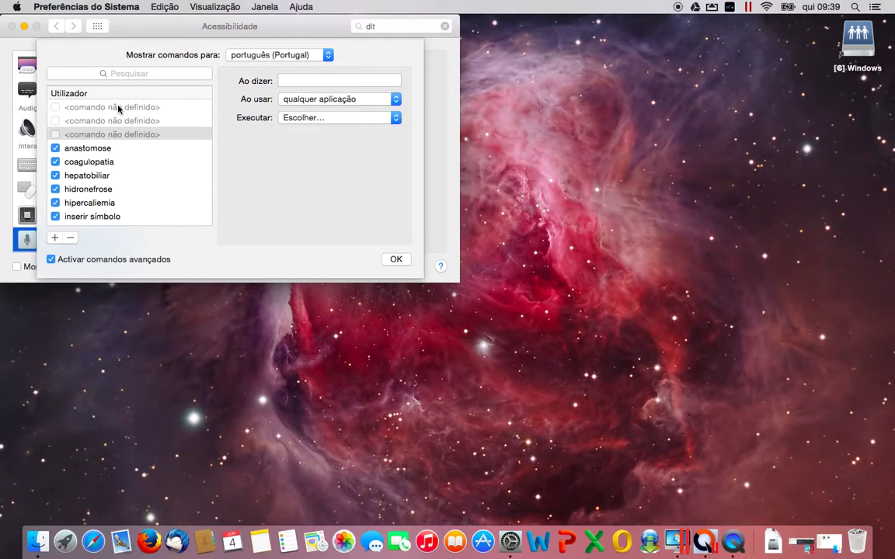
click(118, 110)
click(70, 237)
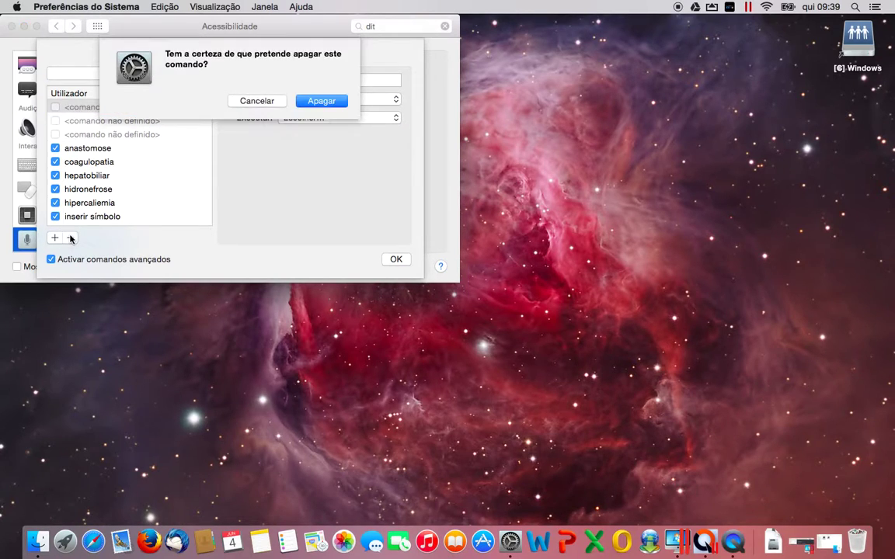
click(321, 101)
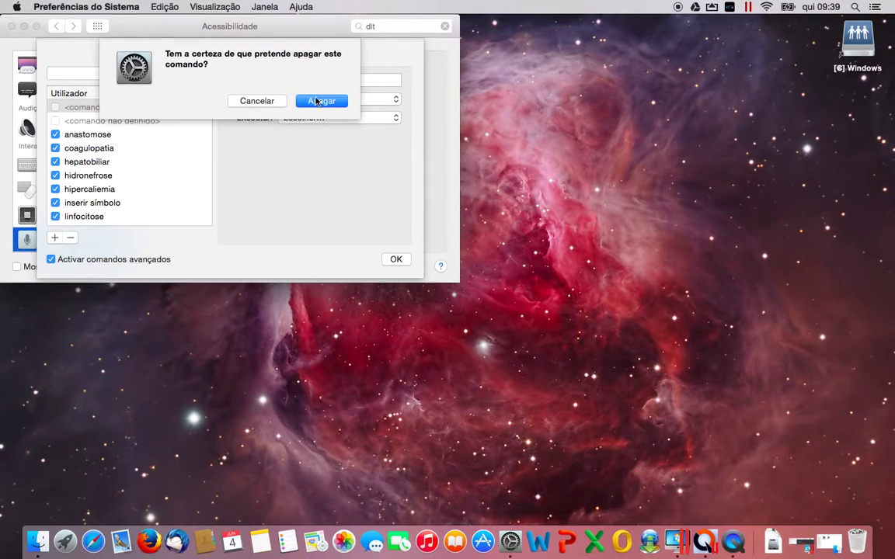
click(318, 95)
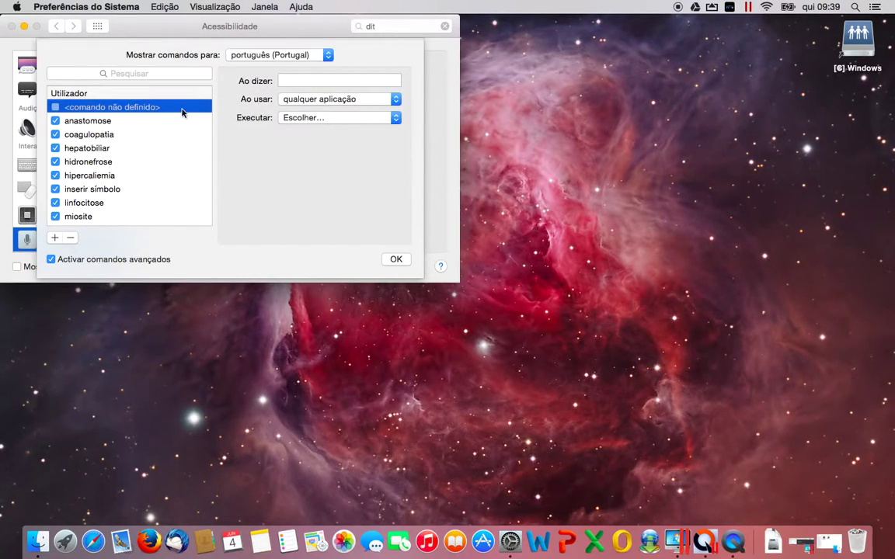
click(71, 238)
click(315, 103)
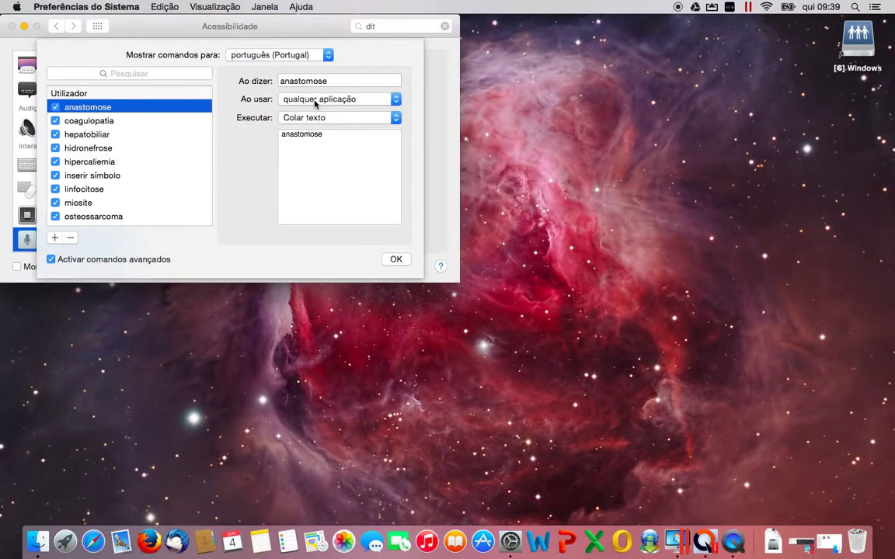
Step: Add a dictation command with the spoken phrase "Maiúscula" that applies when using Parallels Desktop
click(54, 237)
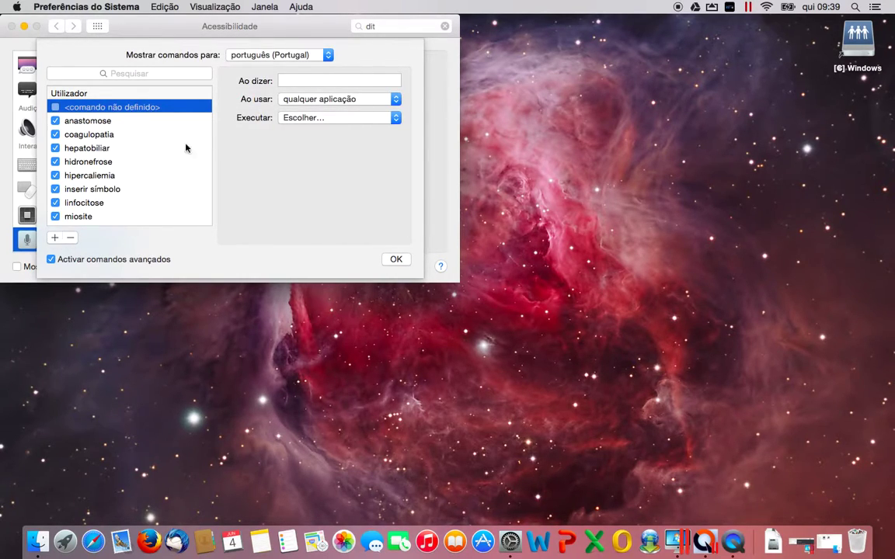
click(311, 79)
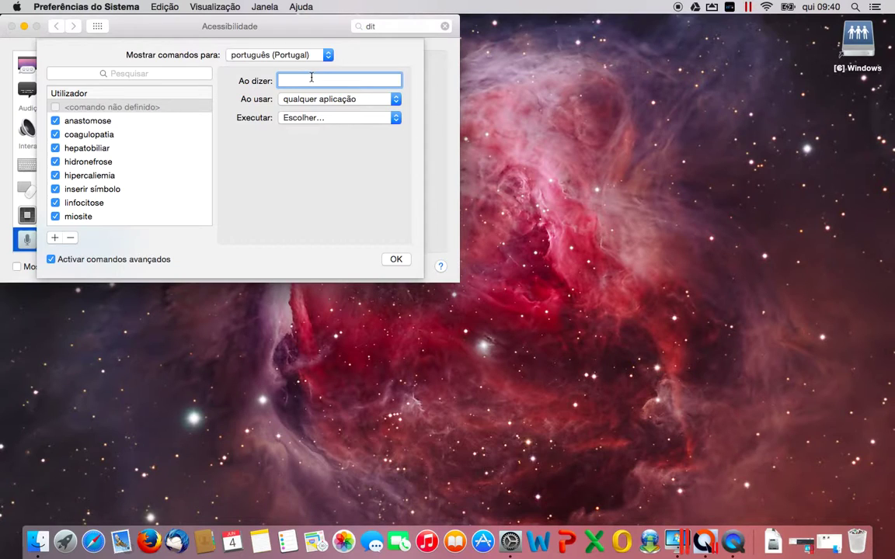
text(Maiúscula)
click(351, 99)
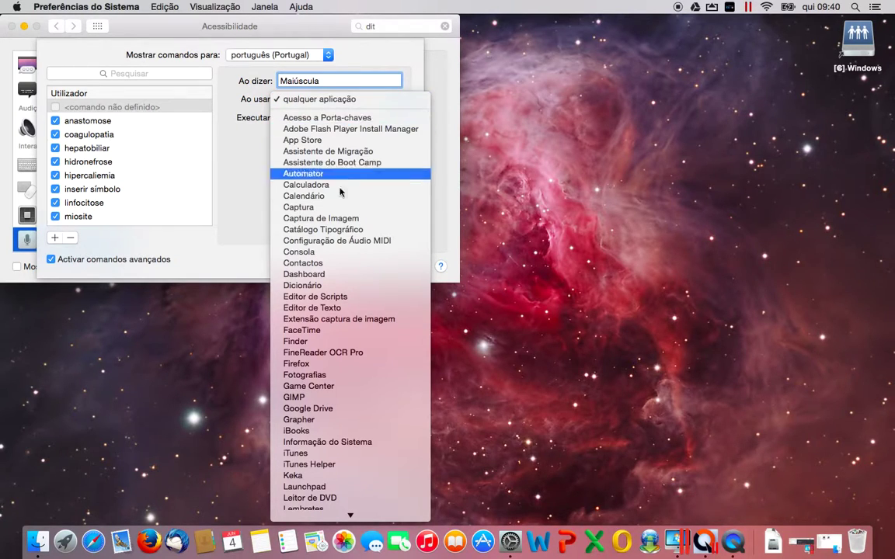
scroll(334, 264, down, 5)
scroll(334, 268, down, 5)
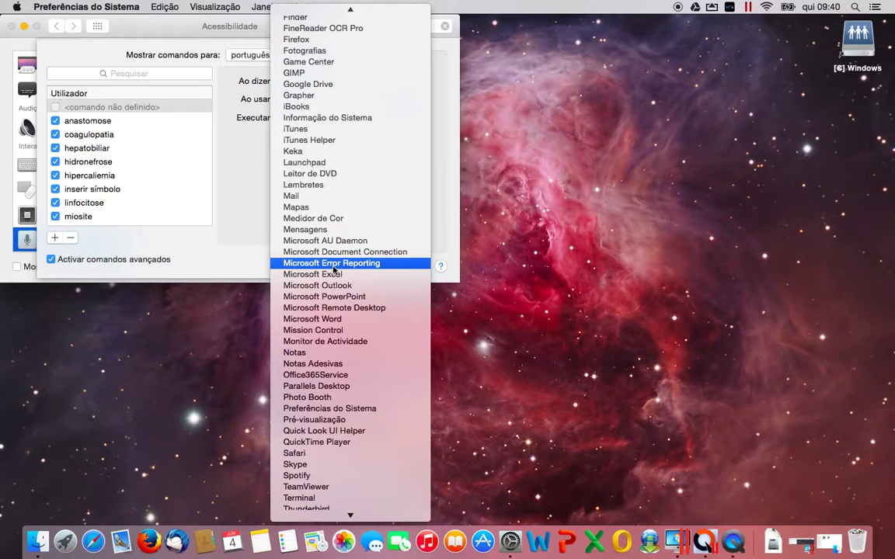
scroll(334, 268, down, 4)
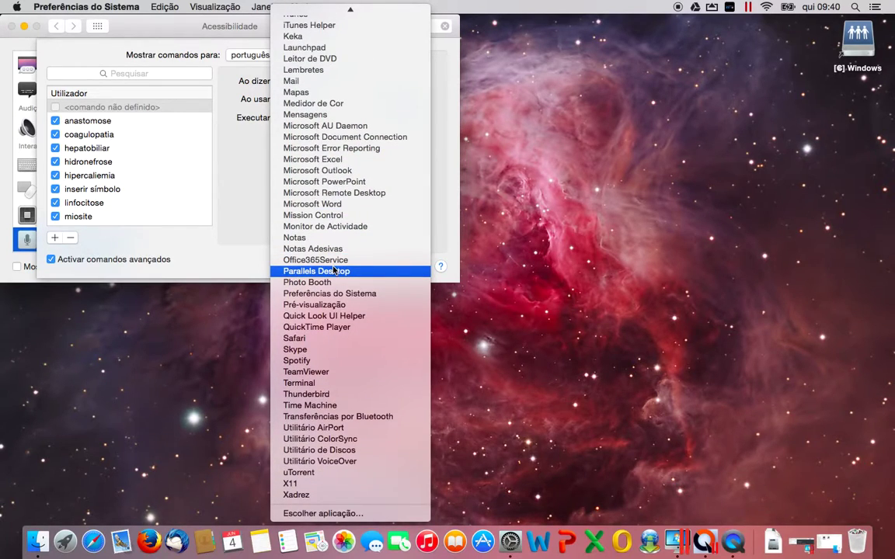
click(293, 271)
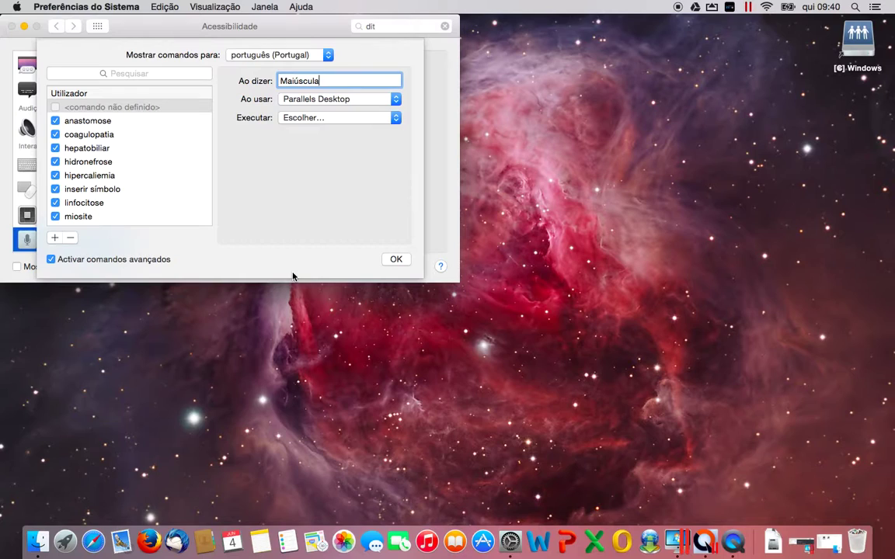
Step: Make the Maiúscula command run the keyboard shortcut Shift+F3 and close the dictation commands
click(330, 119)
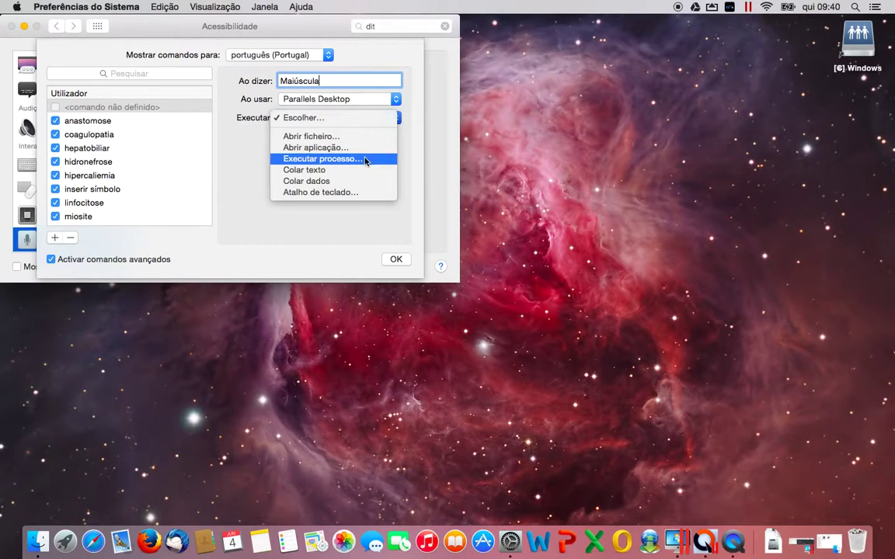
click(347, 193)
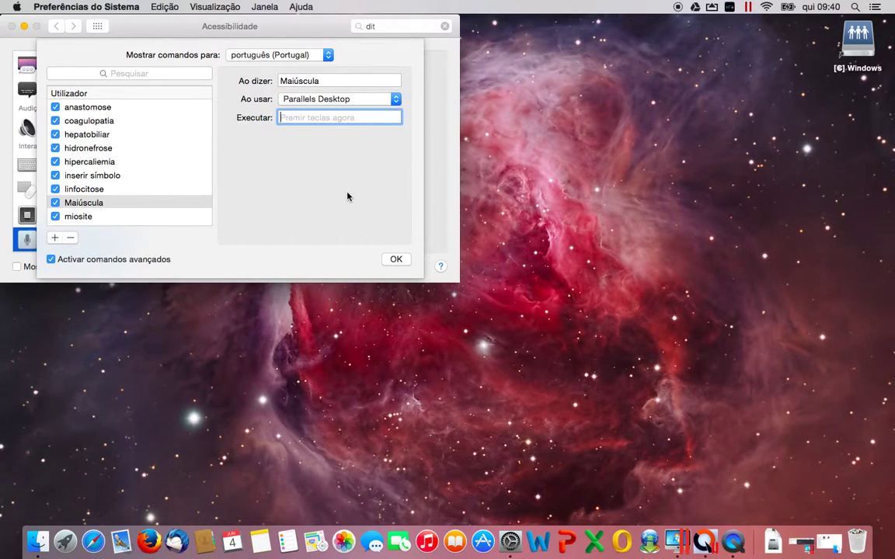
key(shift+F3)
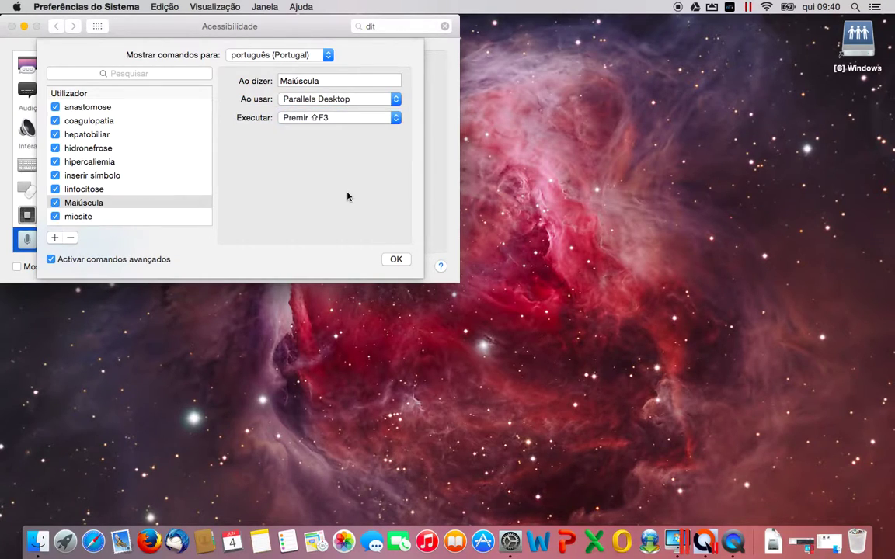
click(395, 261)
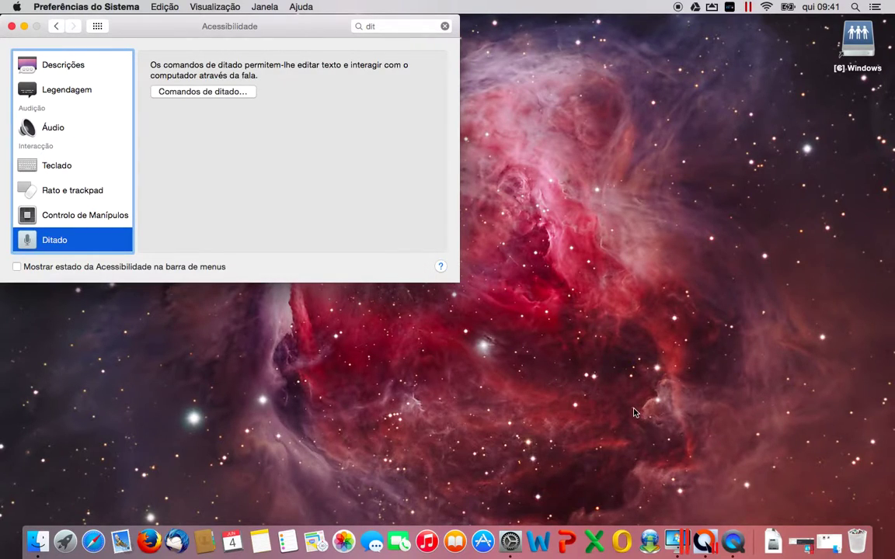
Step: Switch to memoQ, select "estados" in segment 3's translation and start dictation to try the Maiúscula voice command
click(704, 541)
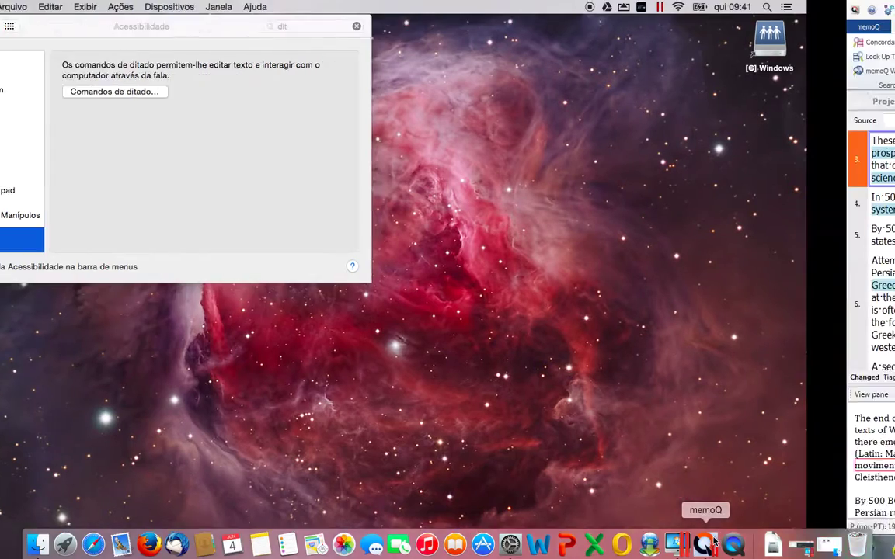
click(425, 245)
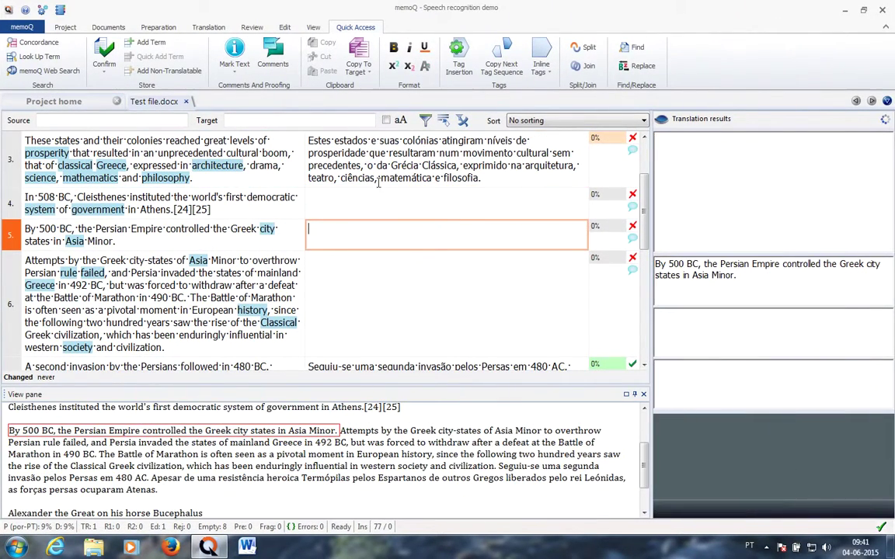
double_click(351, 140)
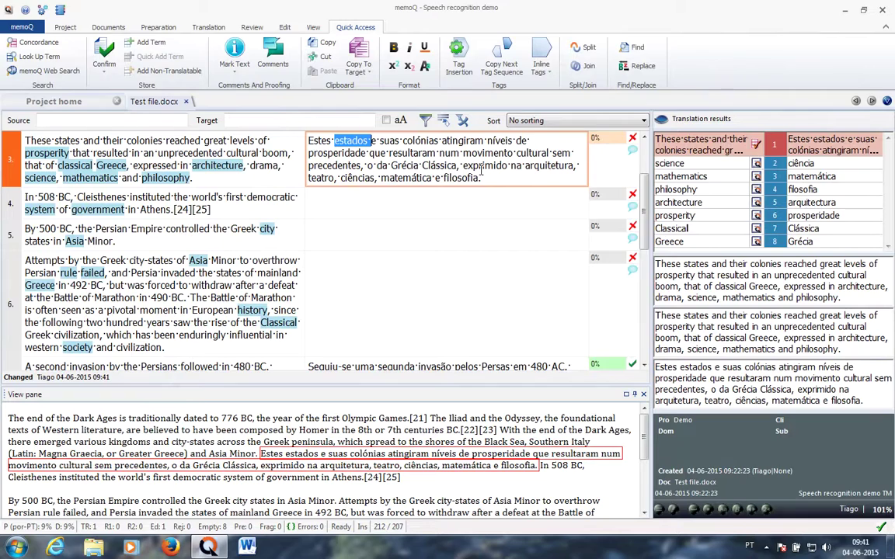
key(super)
key(super)
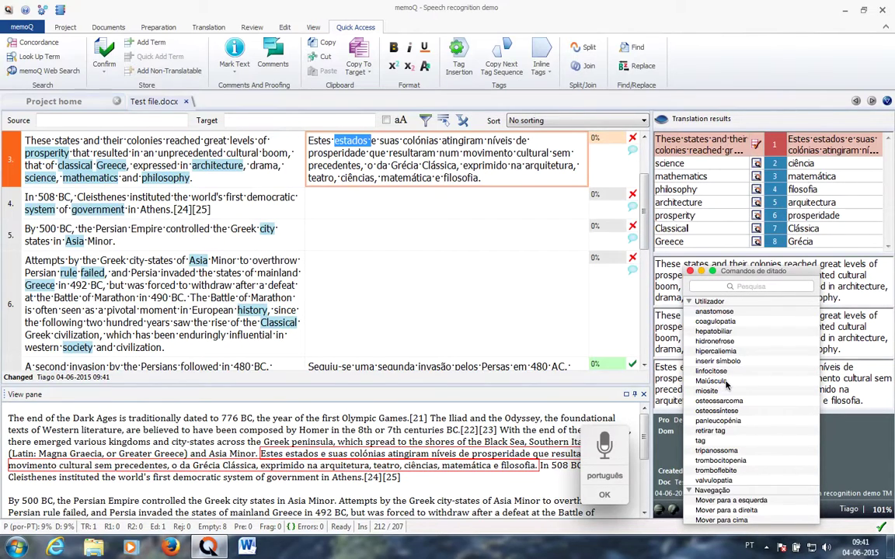
double_click(350, 141)
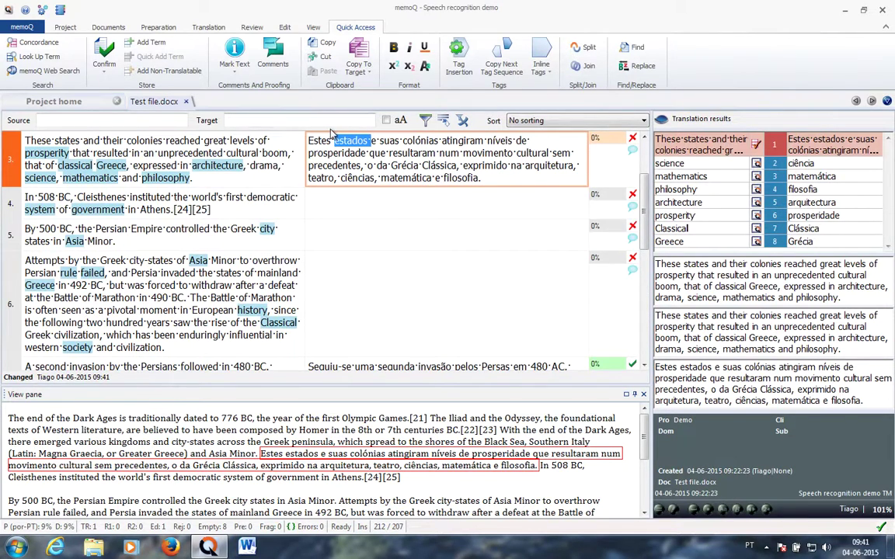
key(Home)
key(ctrl+Left)
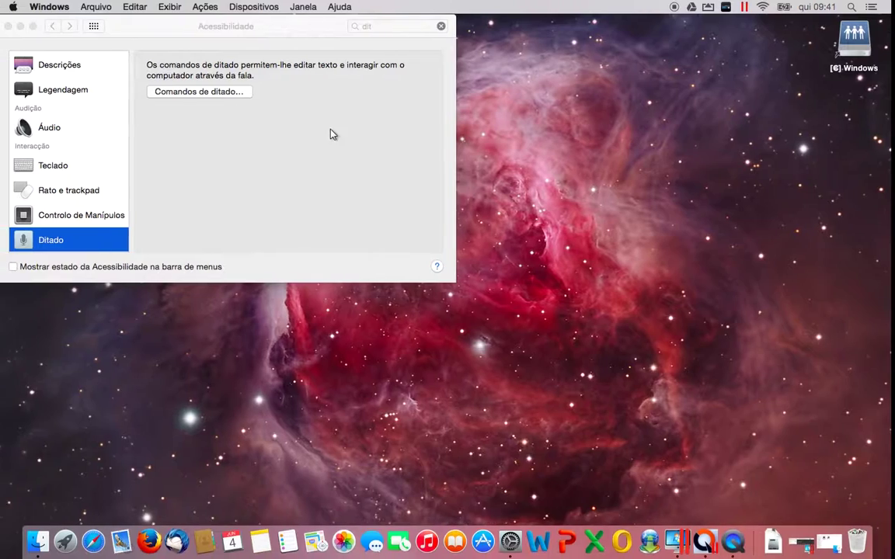
key(ctrl+Right)
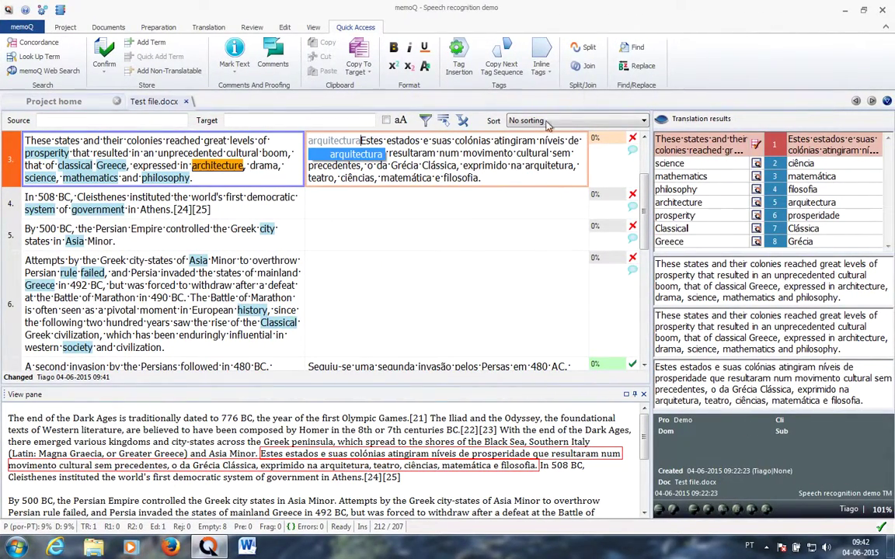
click(419, 217)
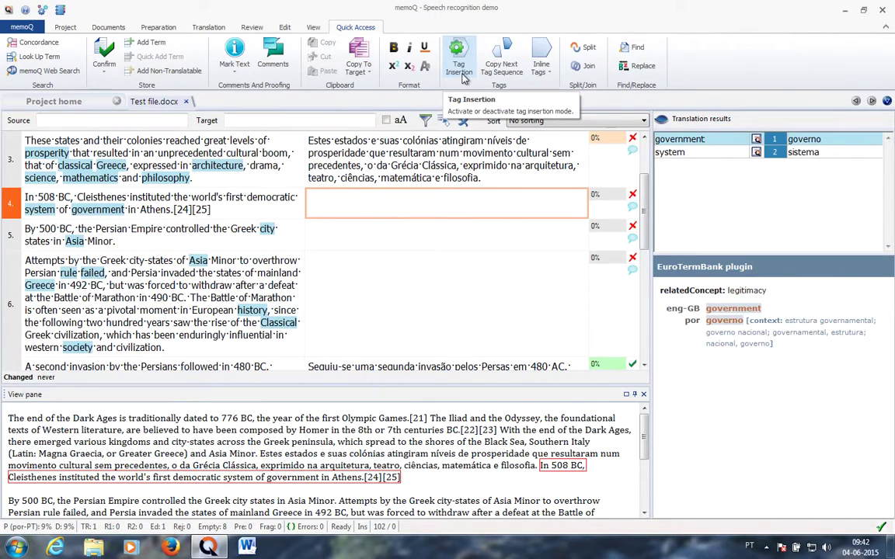
click(414, 147)
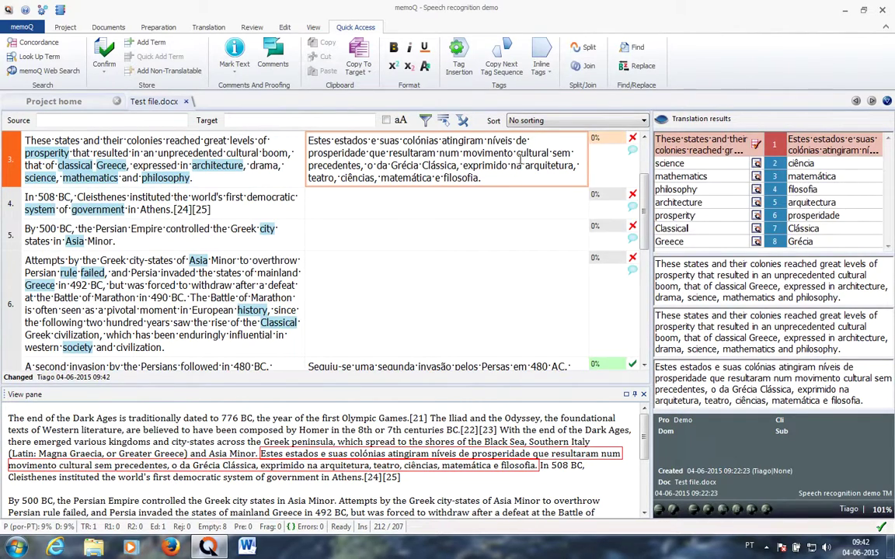
click(314, 28)
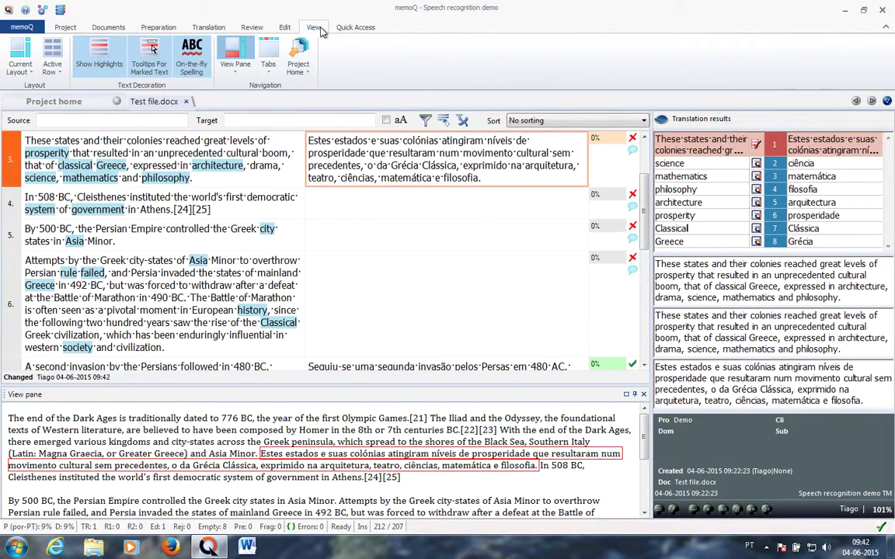
click(268, 29)
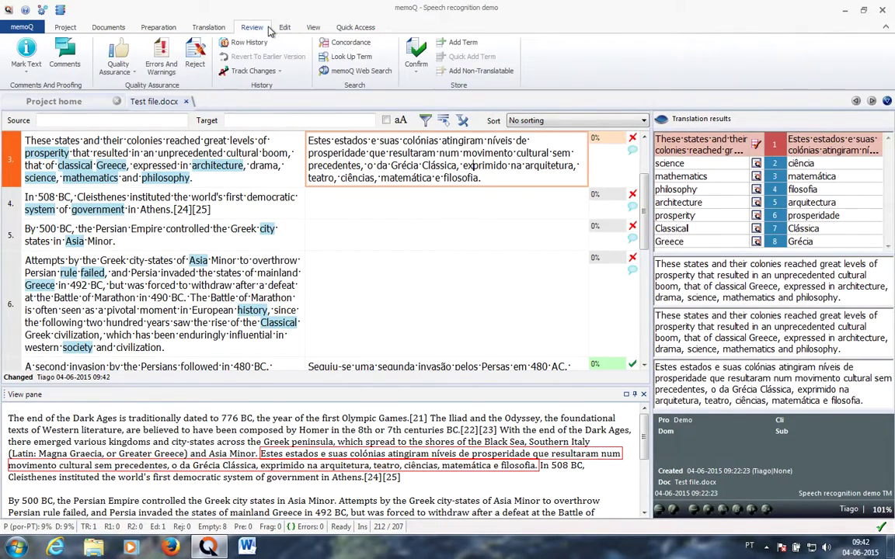
click(167, 28)
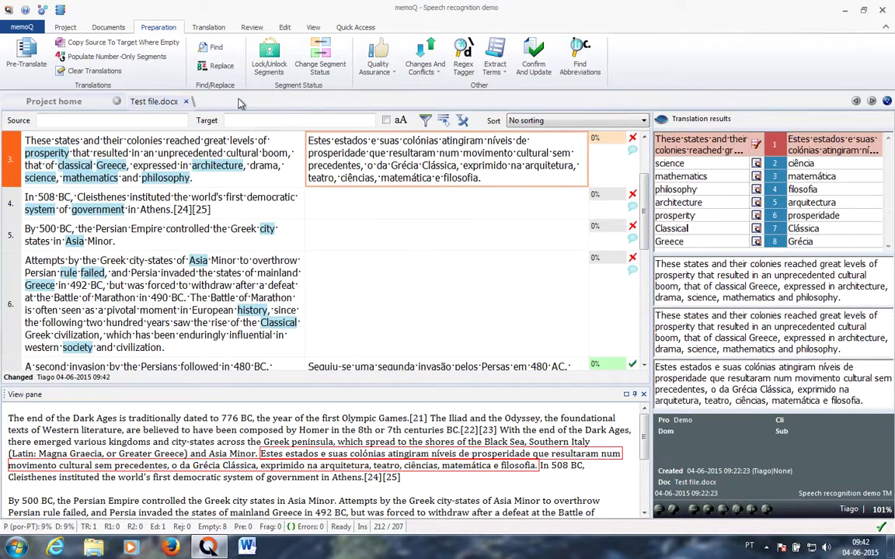
Step: Switch from memoQ back to the Mac desktop and make Finder active
key(ctrl+Left)
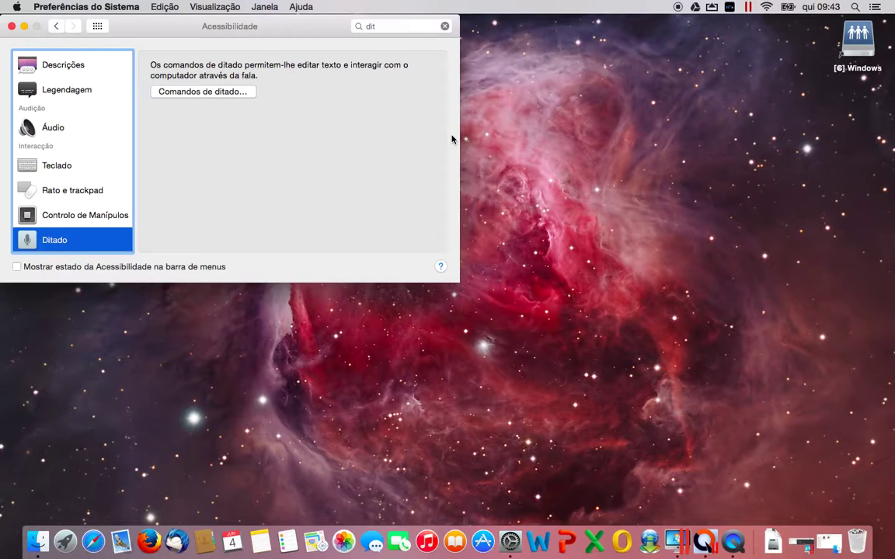
click(555, 183)
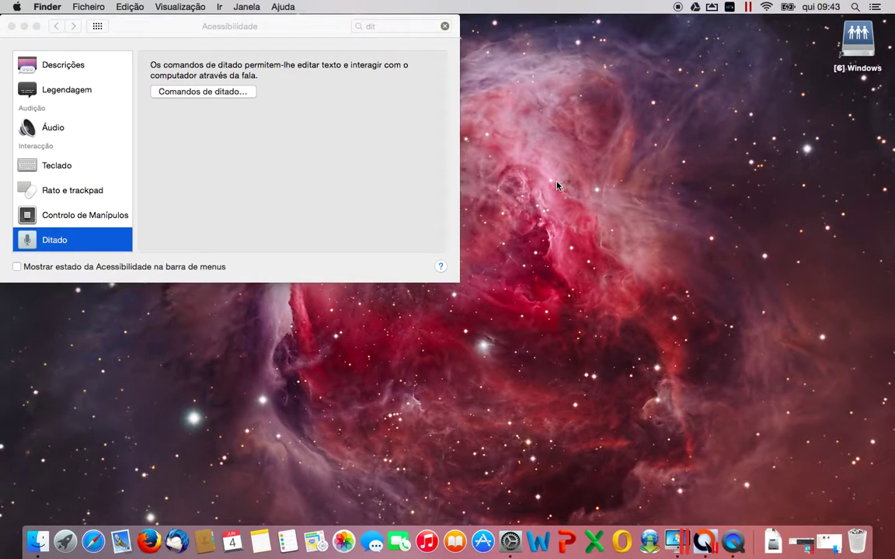